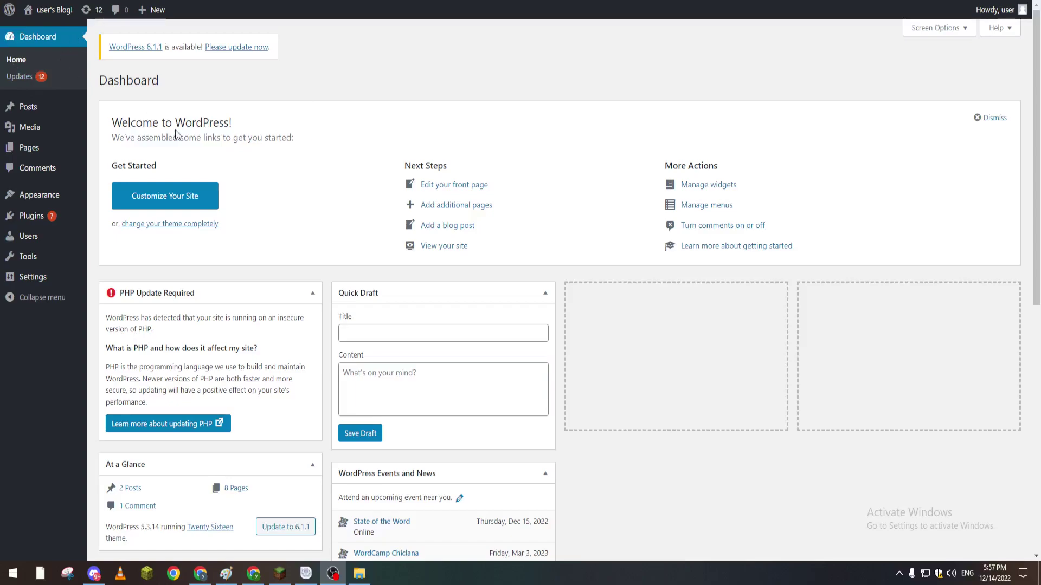
Move the tutorial 3 post to the Trash and view the trashed posts.
{"action": "left_click", "coordinate": [27, 106]}
{"action": "mouse_move", "coordinate": [163, 177]}
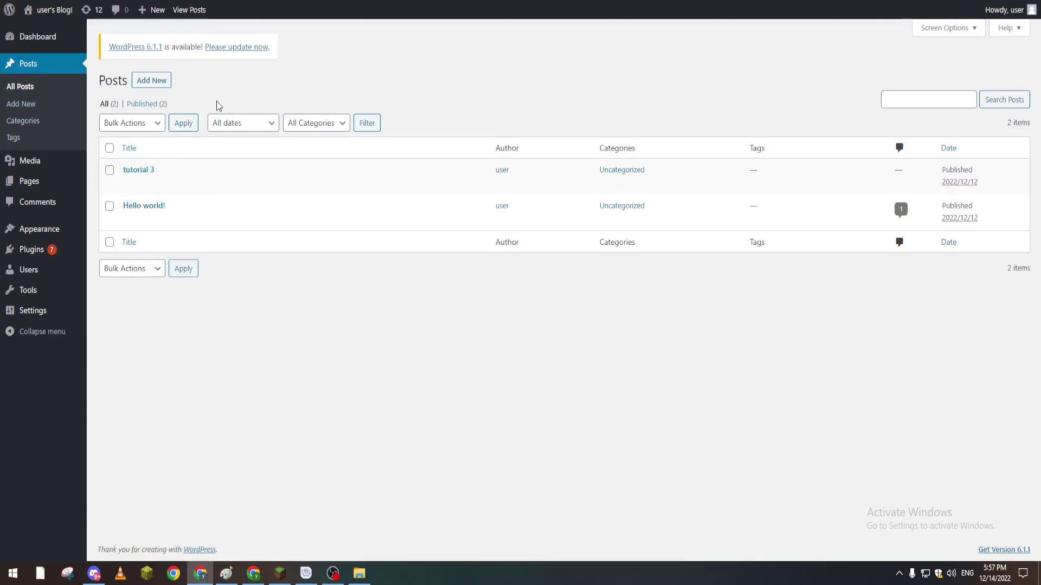
{"action": "mouse_move", "coordinate": [293, 176]}
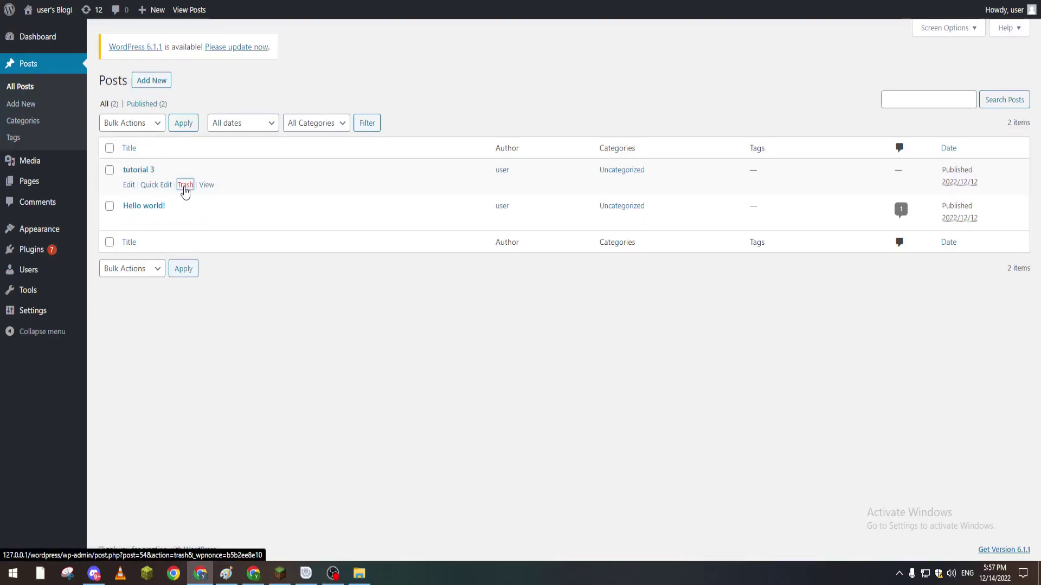
{"action": "left_click", "coordinate": [185, 185]}
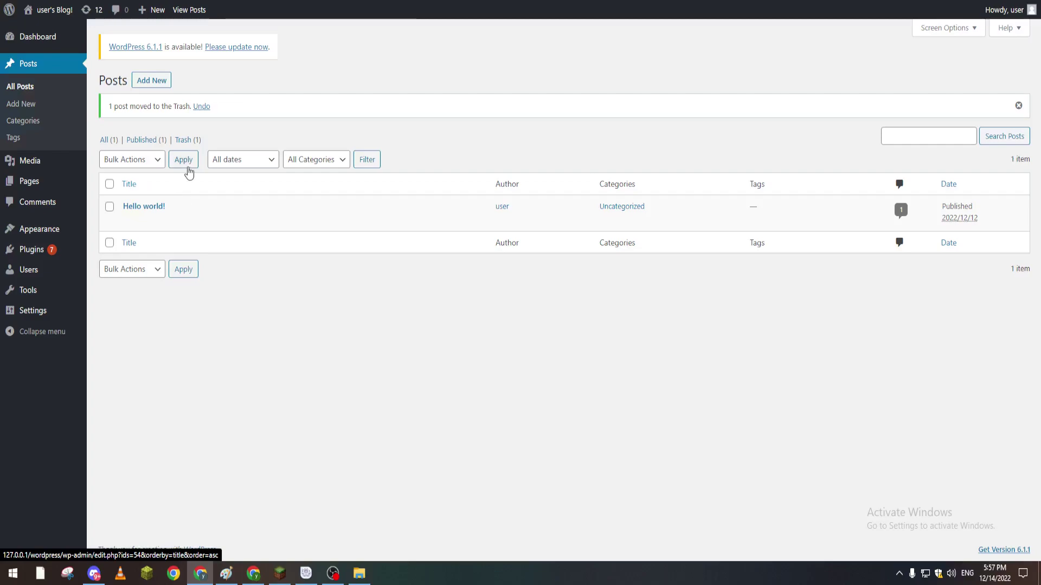
{"action": "left_click", "coordinate": [184, 140]}
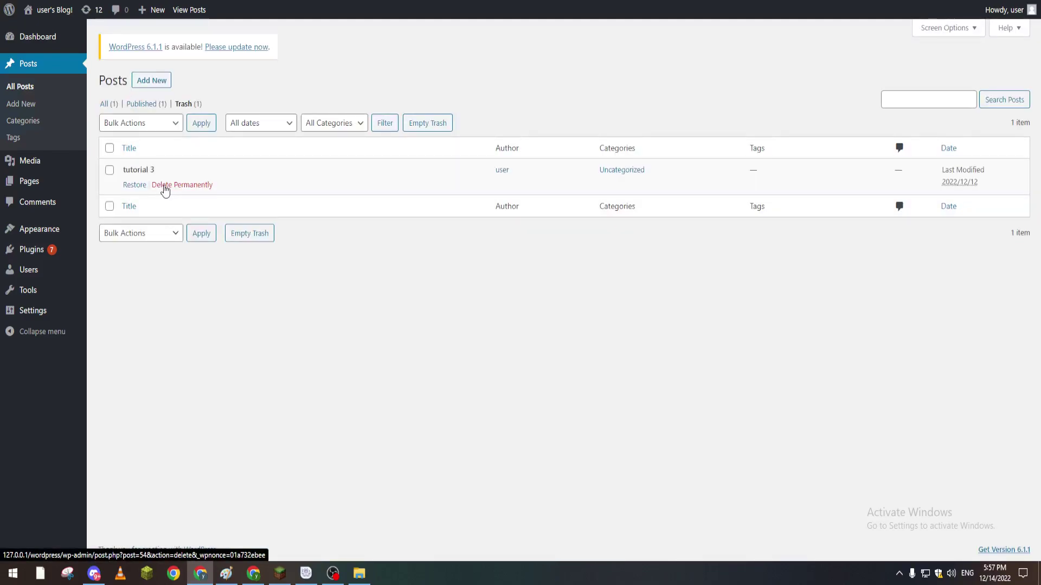
{"action": "left_click", "coordinate": [163, 189]}
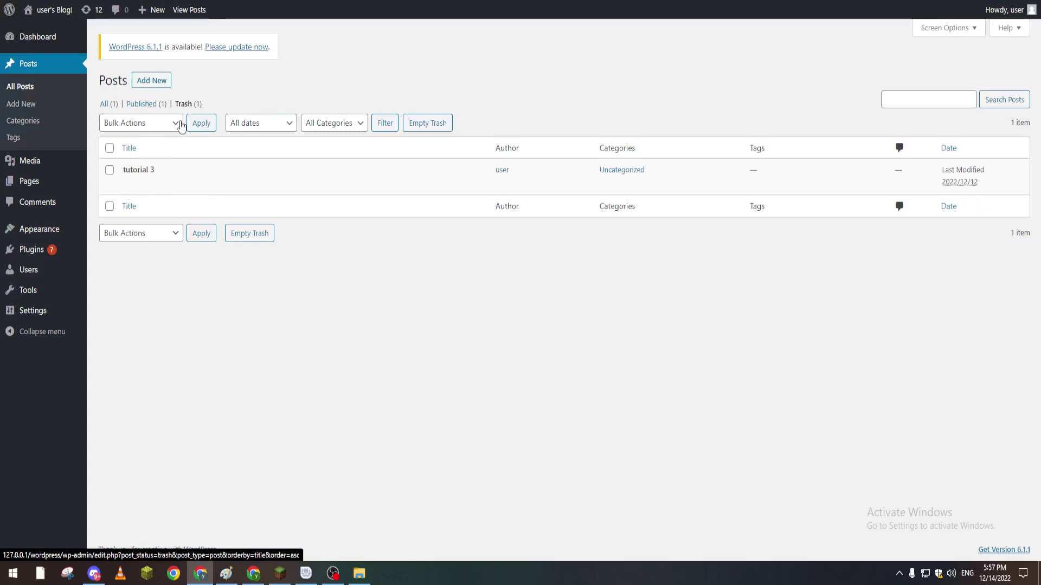
Restore tutorial 3 from the Trash and return to the full posts list.
{"action": "left_click", "coordinate": [104, 104]}
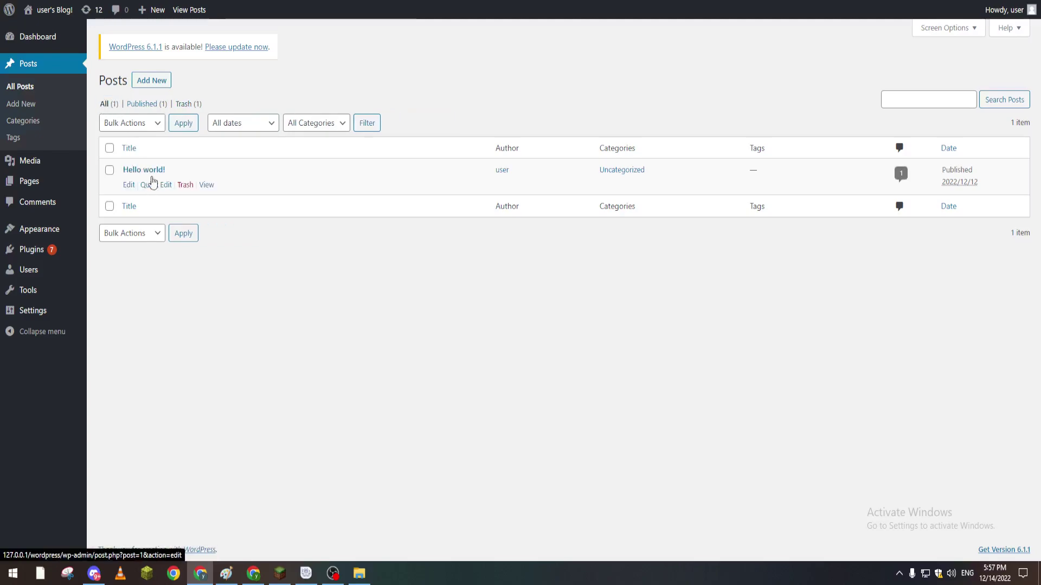
{"action": "left_click", "coordinate": [187, 107]}
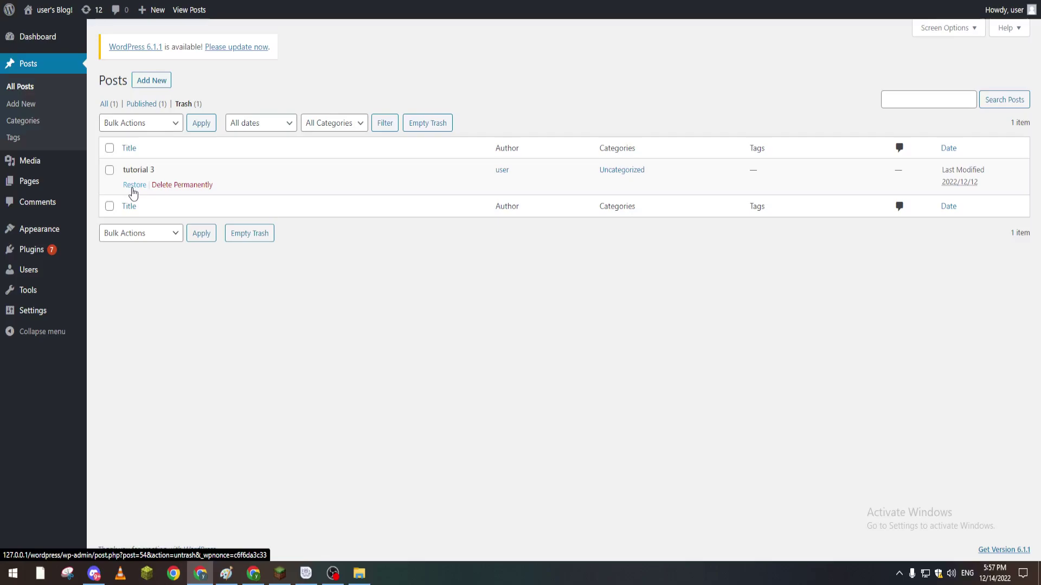
{"action": "left_click", "coordinate": [133, 186]}
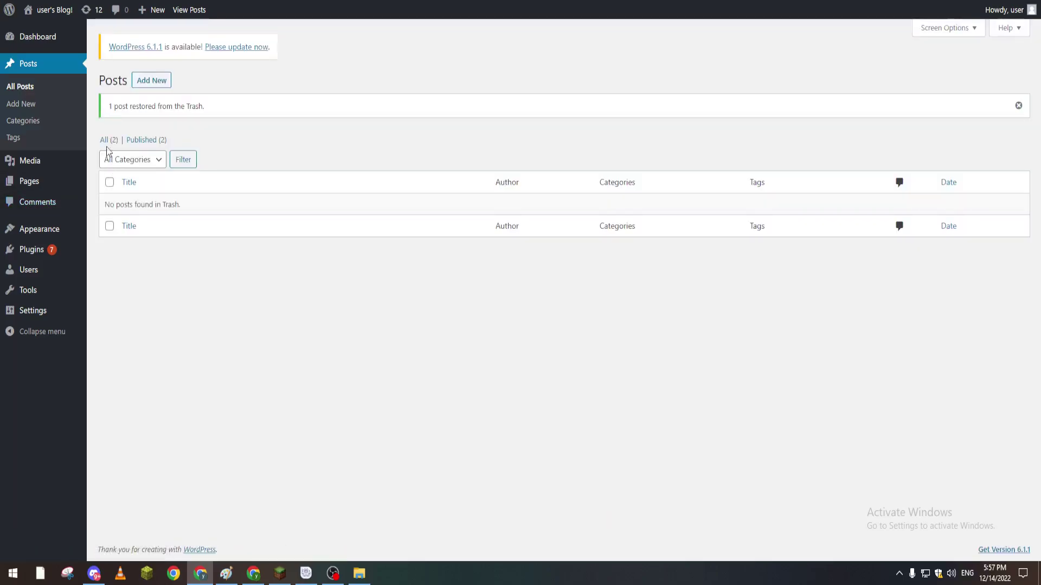
{"action": "left_click", "coordinate": [104, 140]}
In tutorial 3, undo the stray text so the paragraph reads 'Tutorial Fifa google'.
{"action": "left_click", "coordinate": [129, 185]}
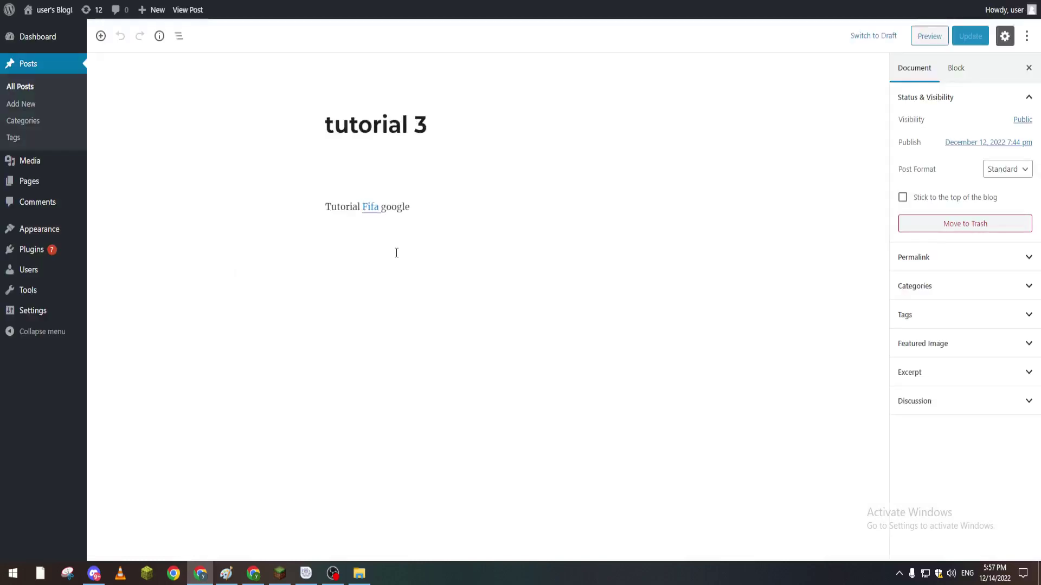
{"action": "left_click", "coordinate": [406, 207]}
{"action": "type", "text": "ZAEZAEAZEAZEZA"}
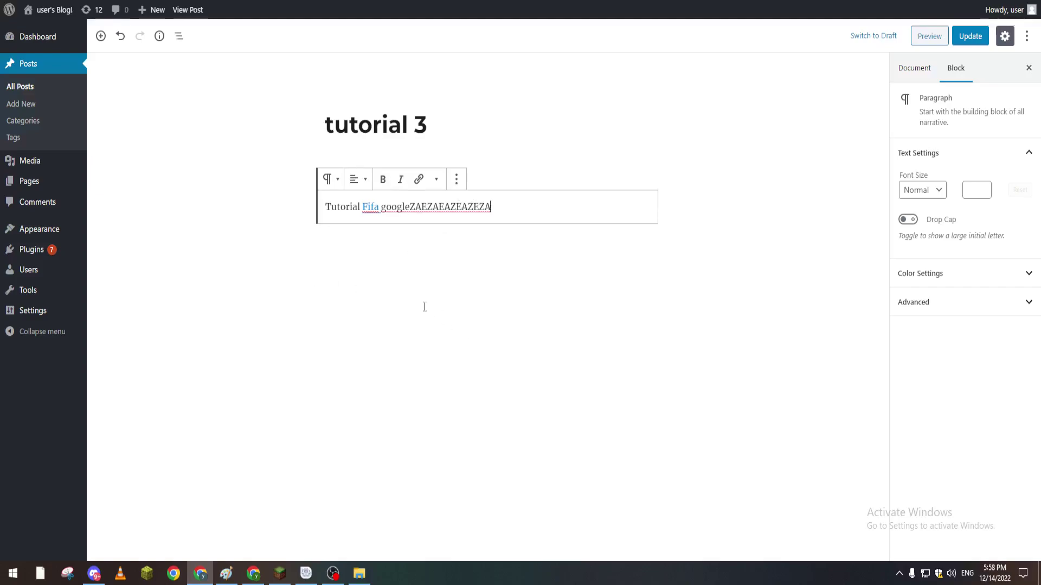
{"action": "left_click", "coordinate": [120, 36]}
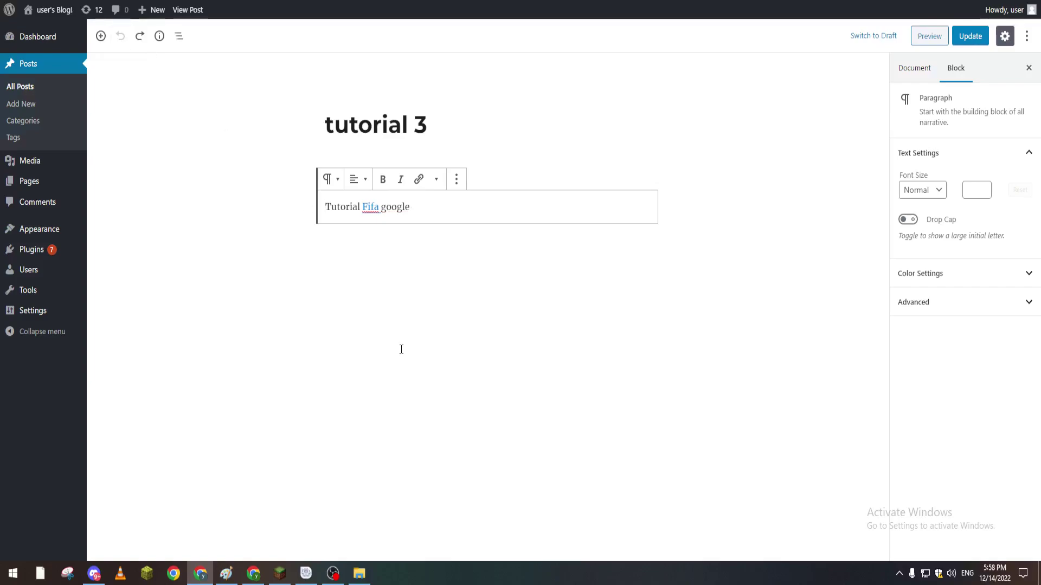
{"action": "type", "text": "AEZEAZEAZEZAEZAEZAEA"}
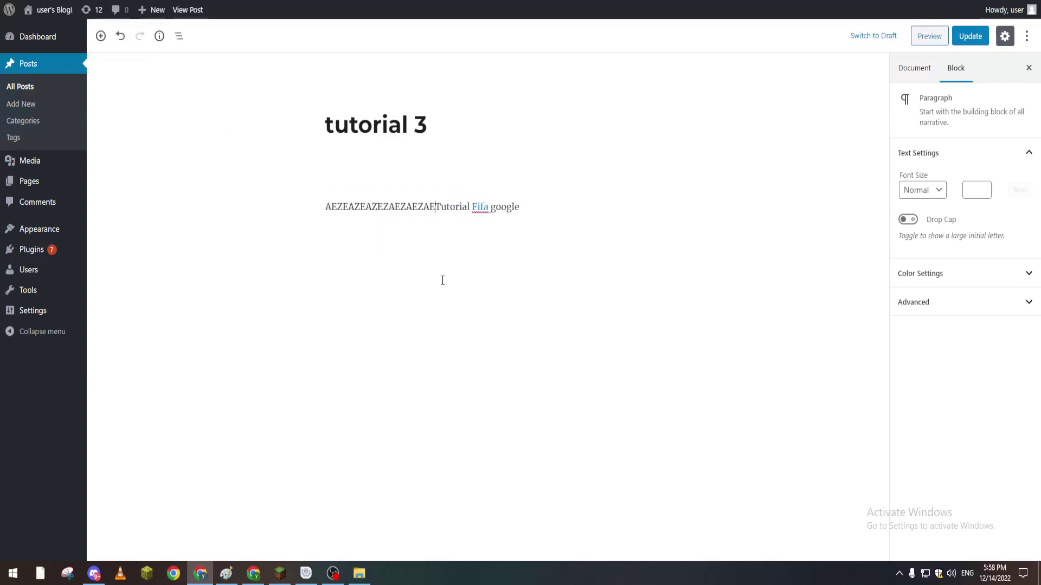
{"action": "key", "text": "ctrl+z"}
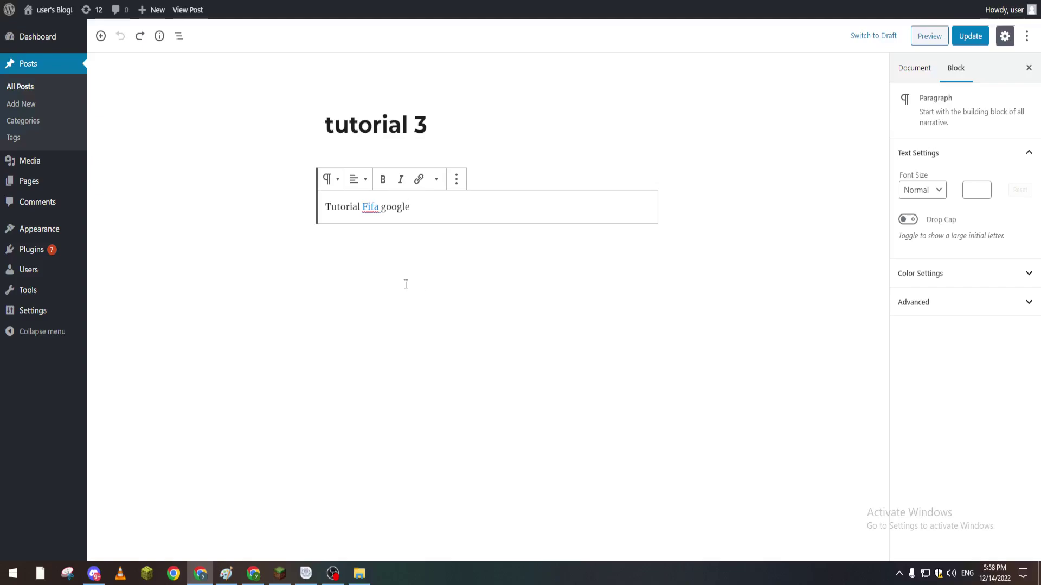
Stay in the editor instead of leaving, and save the corrected post with Update.
{"action": "left_click", "coordinate": [28, 63]}
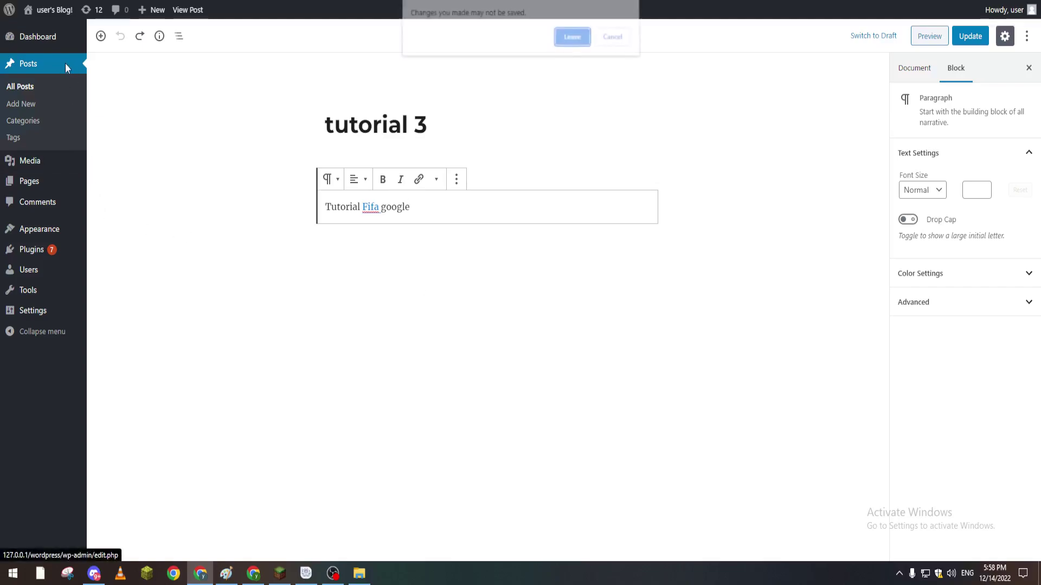
{"action": "left_click", "coordinate": [614, 37]}
{"action": "left_click", "coordinate": [970, 36]}
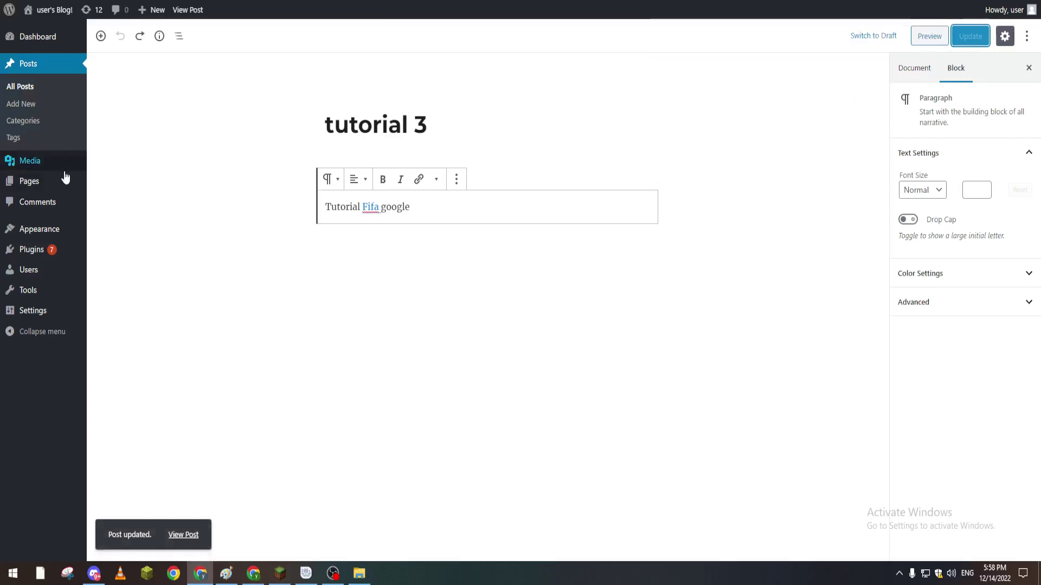
Trash the About page, restore it from the Trash view, and return to all pages.
{"action": "left_click", "coordinate": [28, 181]}
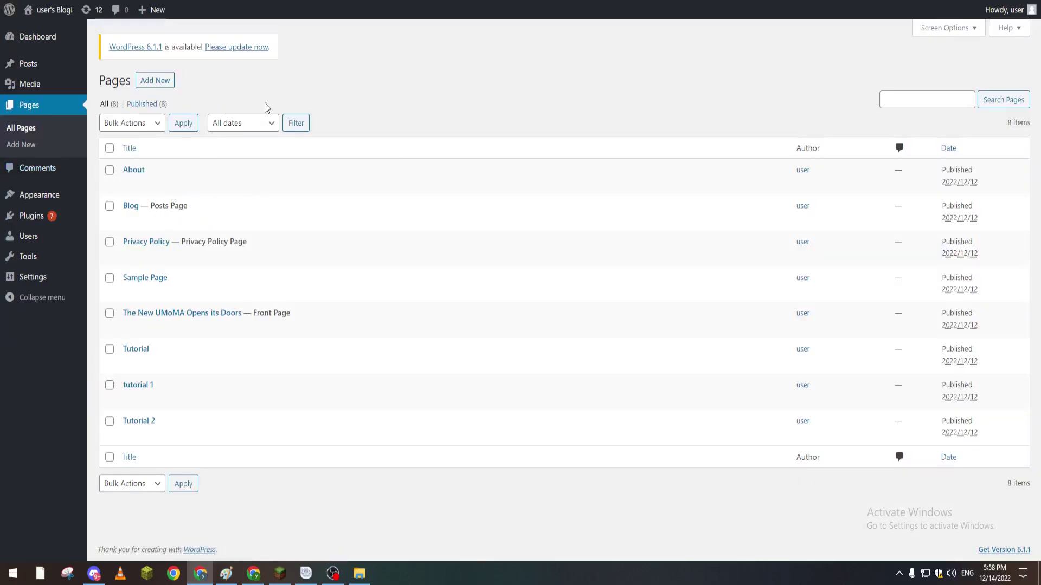
{"action": "mouse_move", "coordinate": [134, 170]}
{"action": "left_click", "coordinate": [185, 184]}
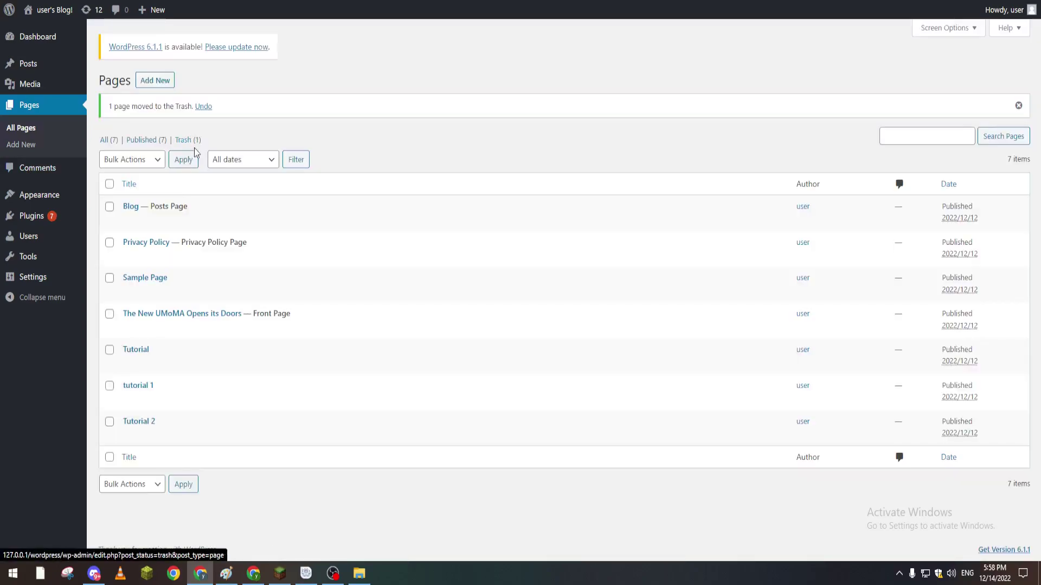
{"action": "left_click", "coordinate": [195, 146]}
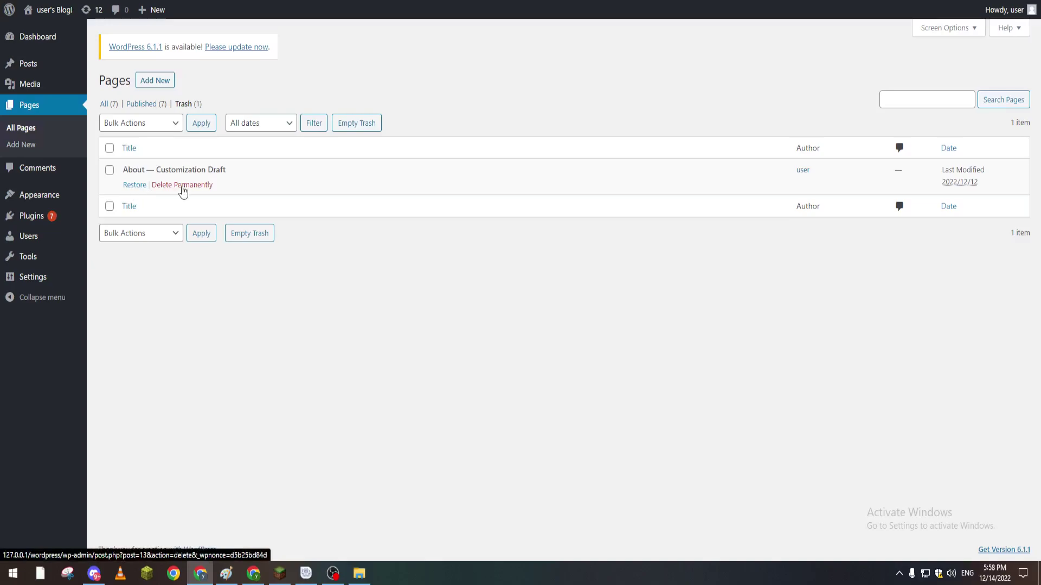
{"action": "left_click", "coordinate": [134, 184]}
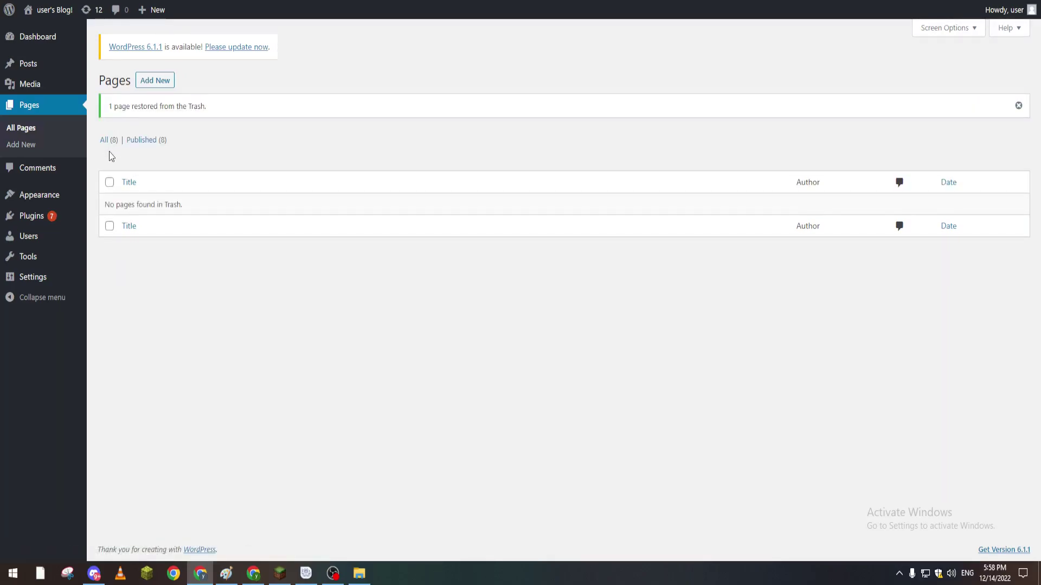
{"action": "left_click", "coordinate": [104, 140]}
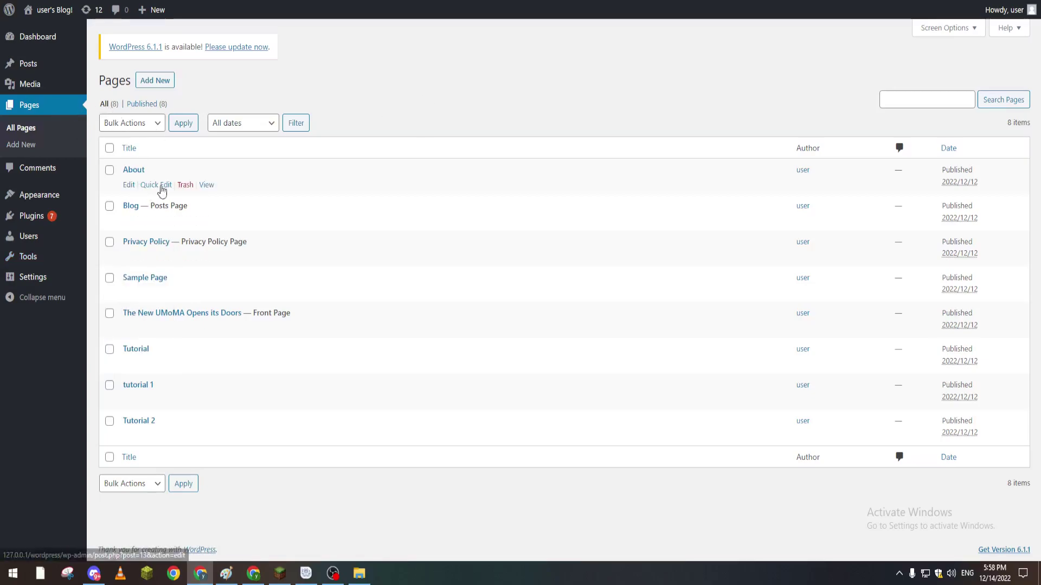
{"action": "mouse_move", "coordinate": [184, 185]}
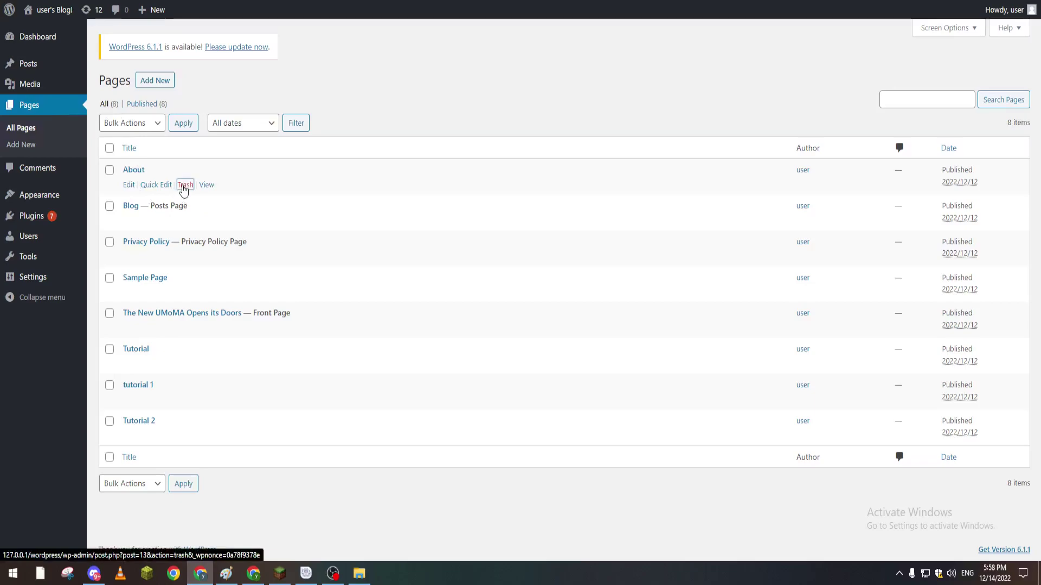
Trash the About page again, view Tools > Import, then return to the Posts list.
{"action": "left_click", "coordinate": [185, 185]}
{"action": "left_click", "coordinate": [187, 140]}
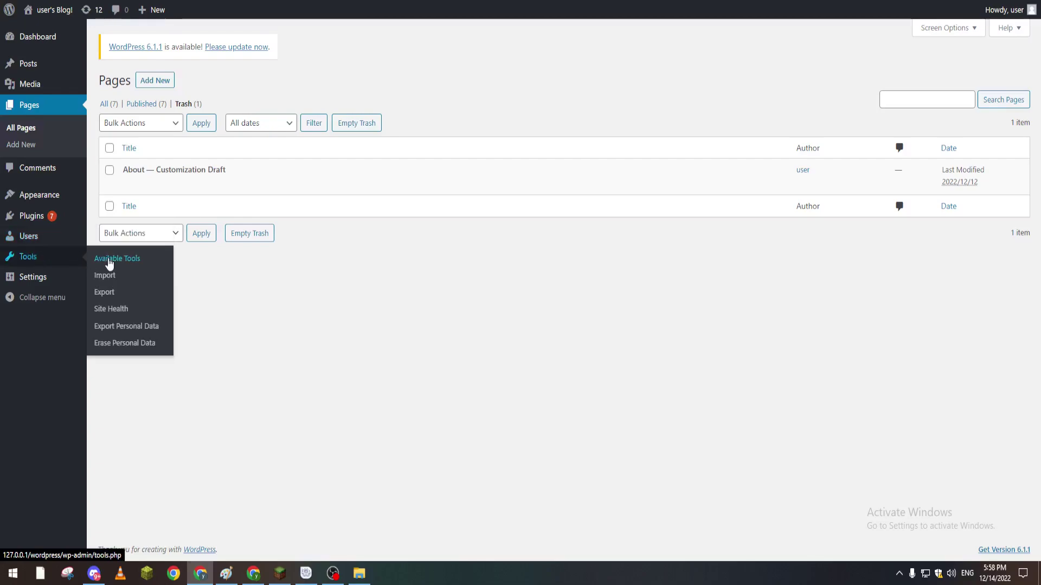
{"action": "mouse_move", "coordinate": [28, 256]}
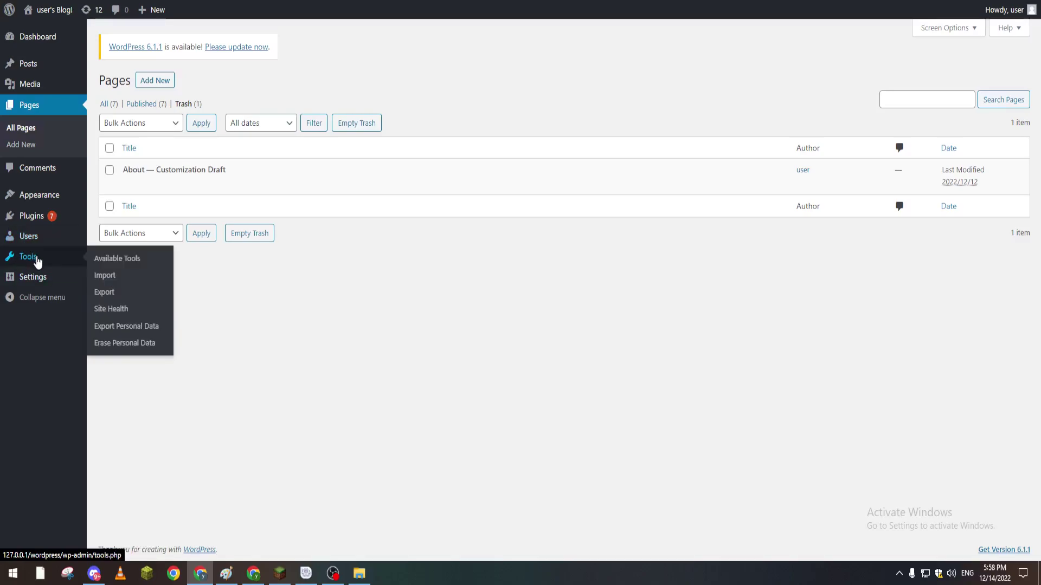
{"action": "left_click", "coordinate": [106, 276]}
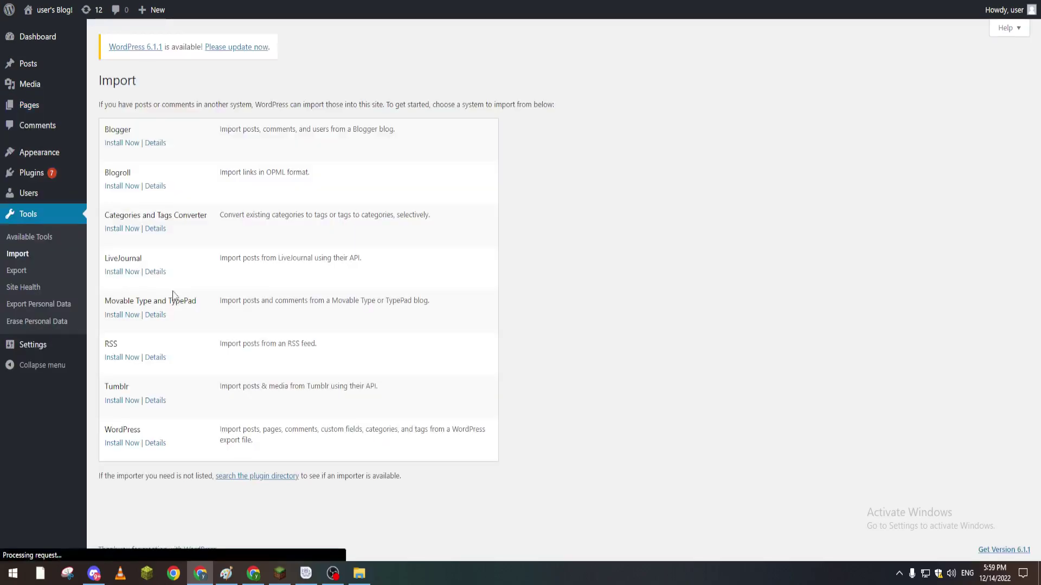
{"action": "left_click", "coordinate": [29, 64]}
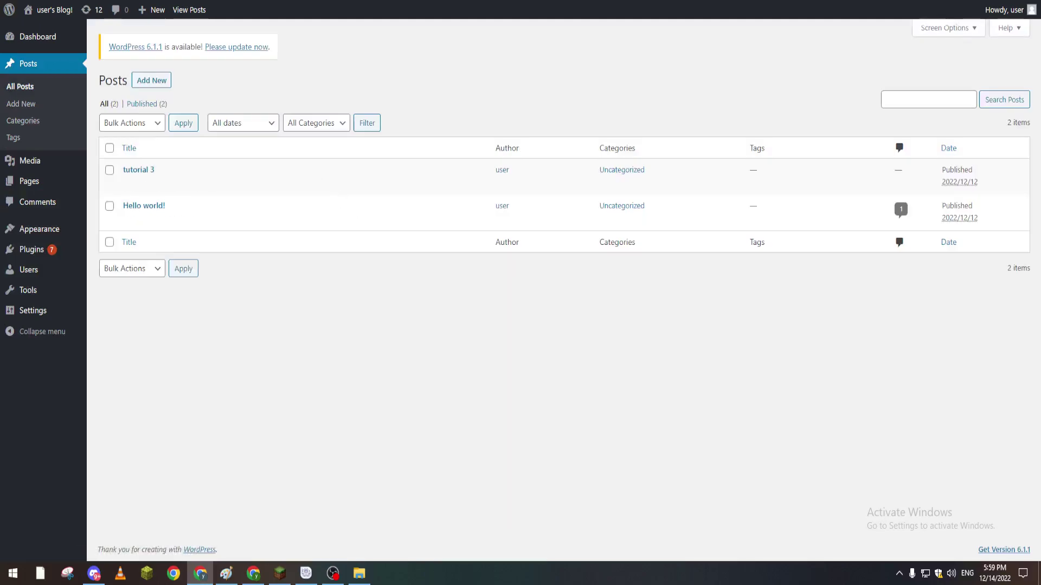